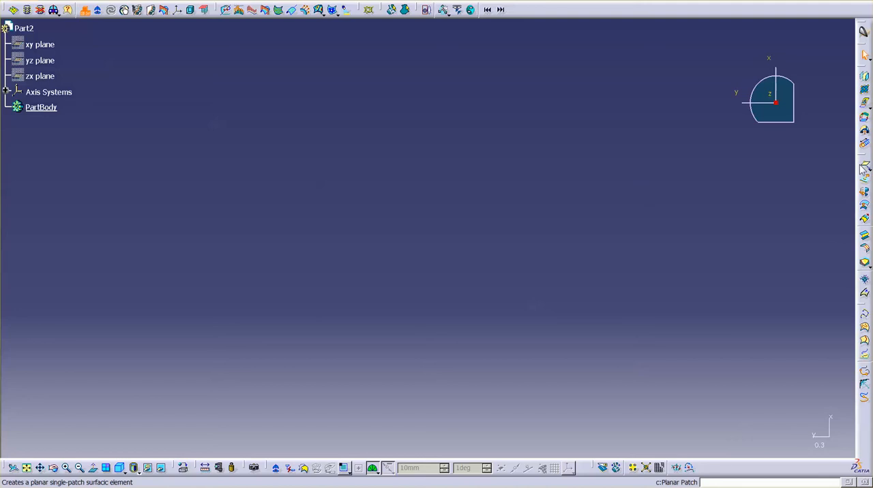
# - Create a rectangular planar patch by picking two opposite corners in the empty view
pyautogui.click(864, 169)
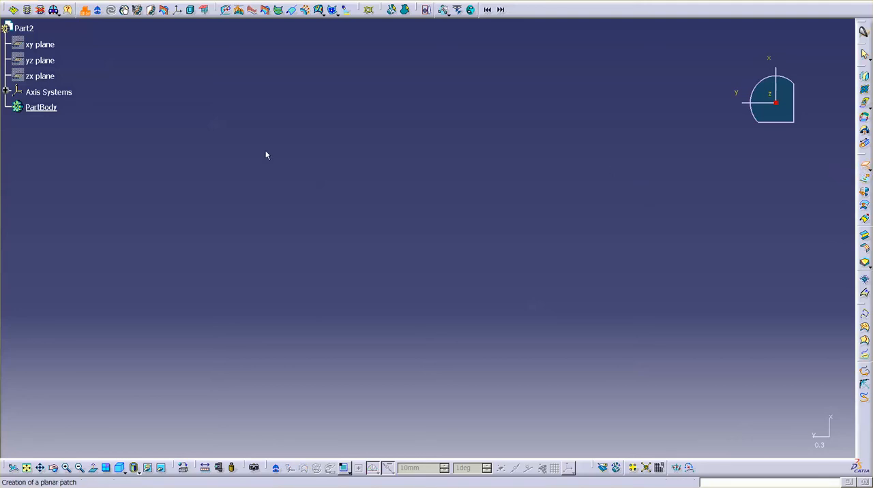
pyautogui.click(105, 141)
pyautogui.click(435, 393)
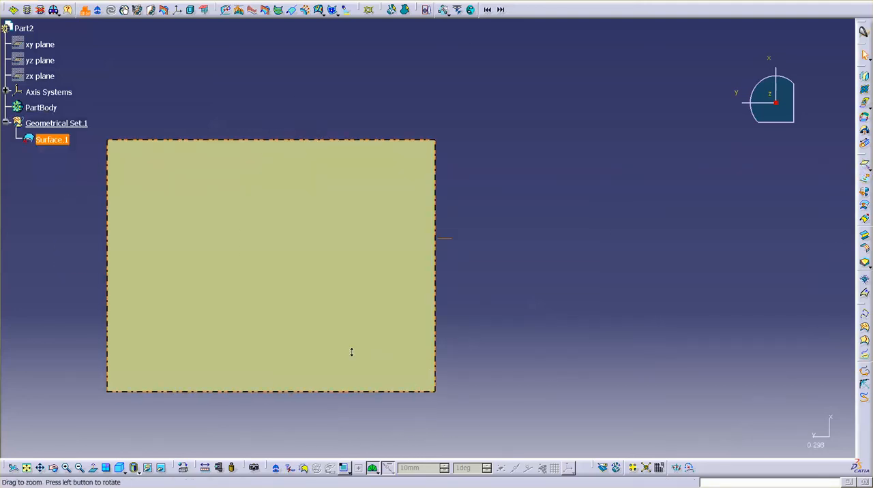
# - Bulge the planar patch upward into a dome-like curved surface by moving its inner mesh with Control Points
pyautogui.moveTo(351, 352); pyautogui.dragTo(528, 258, button='middle')
pyautogui.click(865, 89)
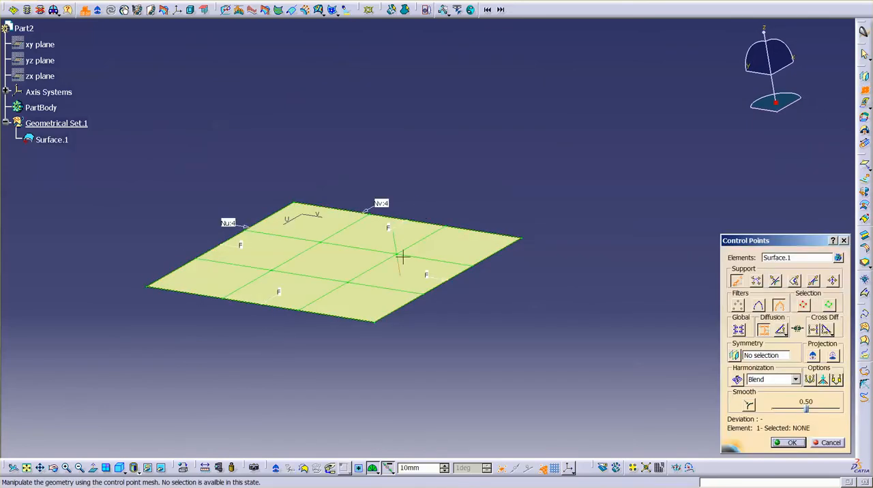
pyautogui.moveTo(384, 272); pyautogui.dragTo(413, 203)
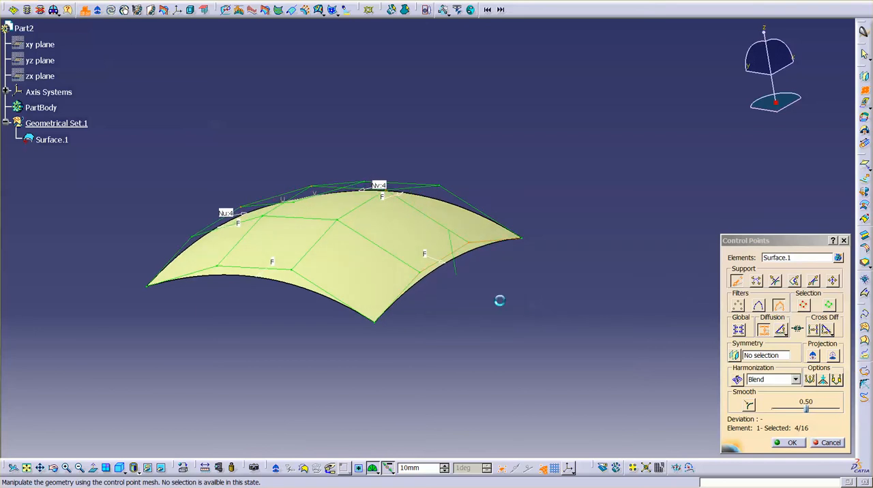
pyautogui.click(788, 442)
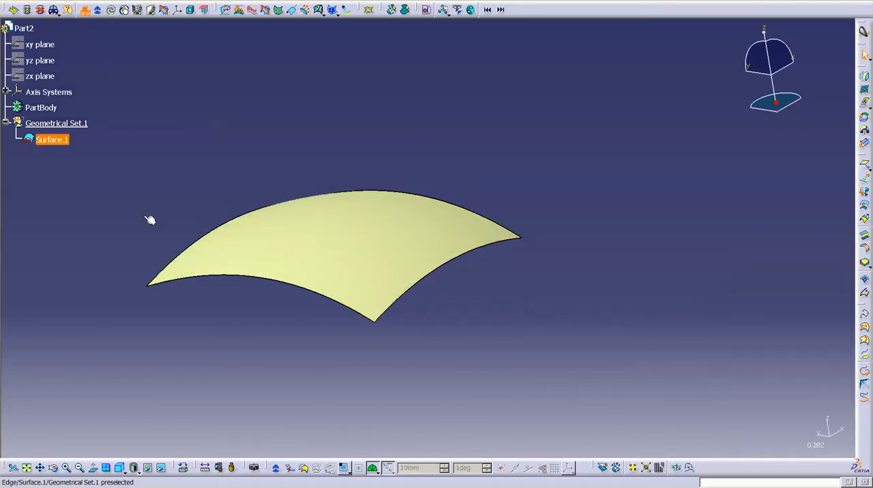
# - Set the fill color of Geometrical Set.1 to blue in its graphic properties
pyautogui.rightClick(86, 127)
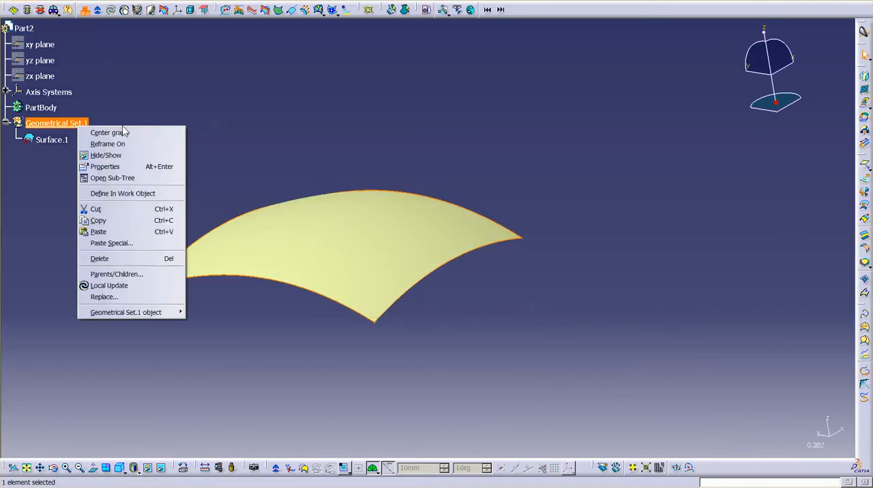
pyautogui.click(105, 166)
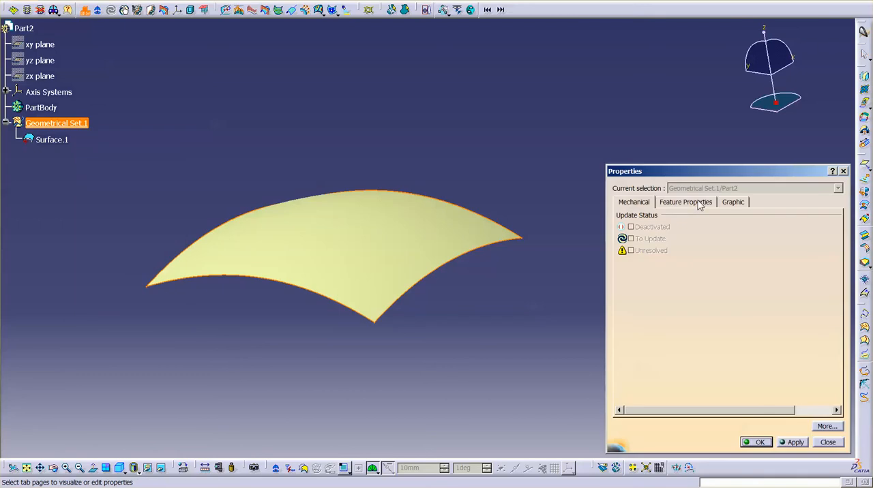
pyautogui.click(725, 201)
pyautogui.click(687, 235)
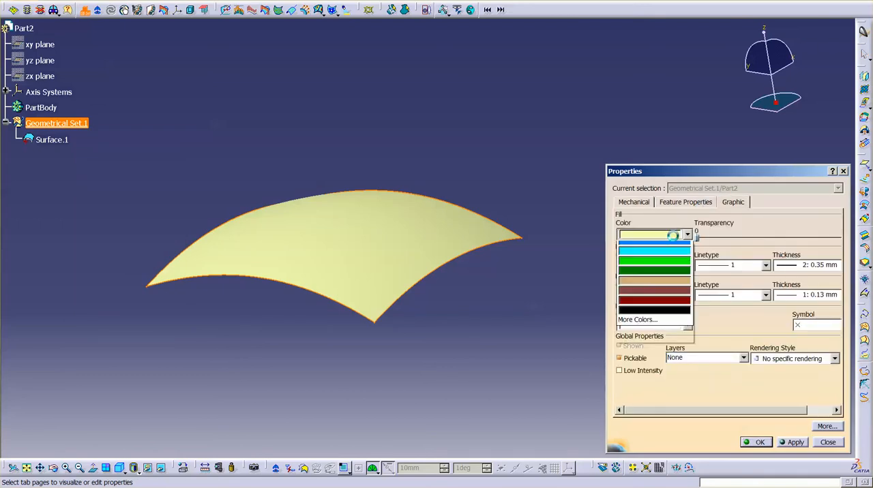
pyautogui.click(685, 335)
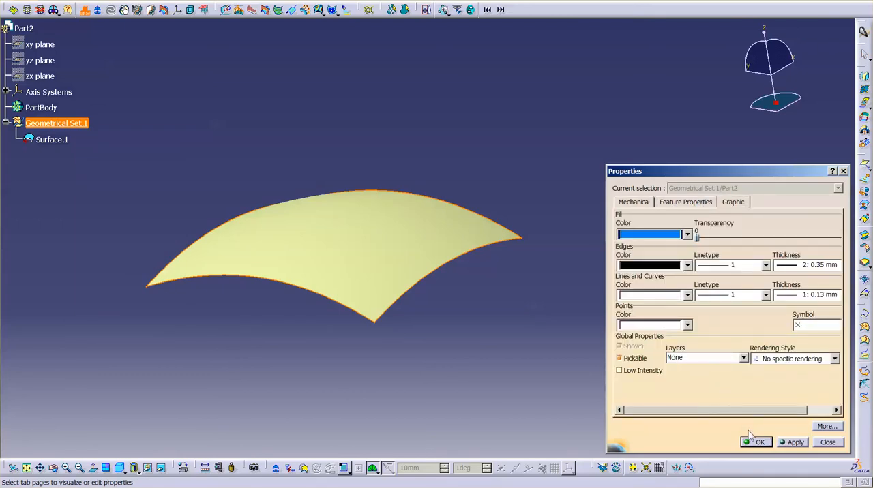
pyautogui.click(756, 442)
# - Copy Surface.1 and paste the duplicate into Geometrical Set.1
pyautogui.moveTo(449, 296); pyautogui.dragTo(450, 259, button='middle')
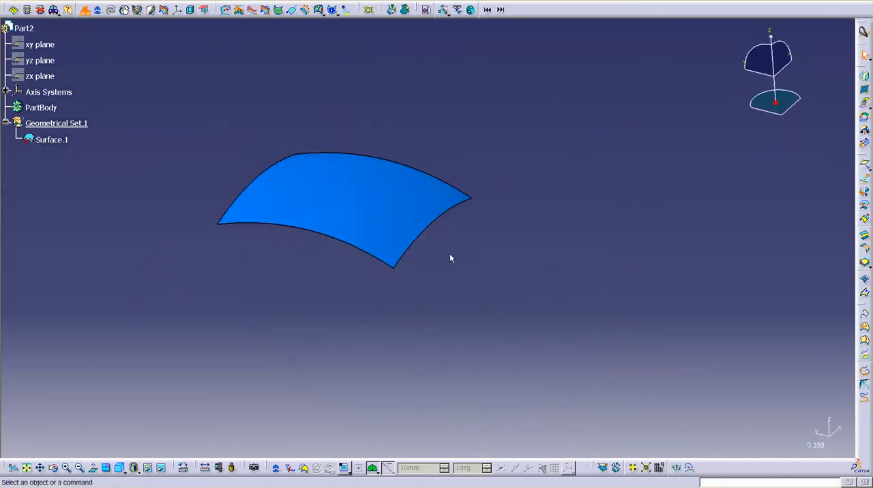
pyautogui.click(52, 141)
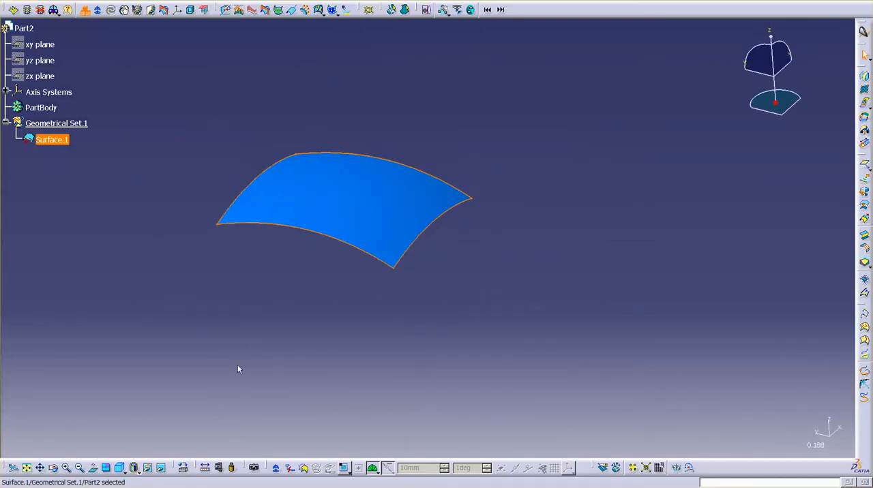
pyautogui.click(152, 298)
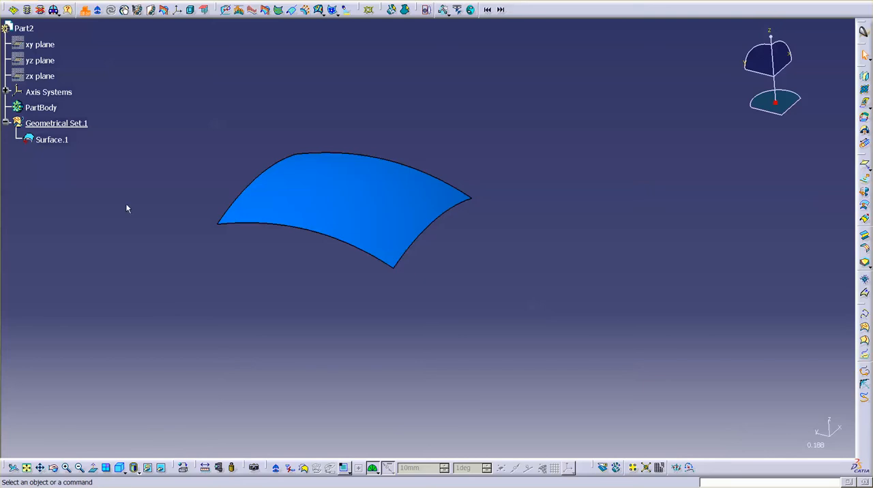
pyautogui.click(84, 125)
pyautogui.hotkey('ctrl', 'v')
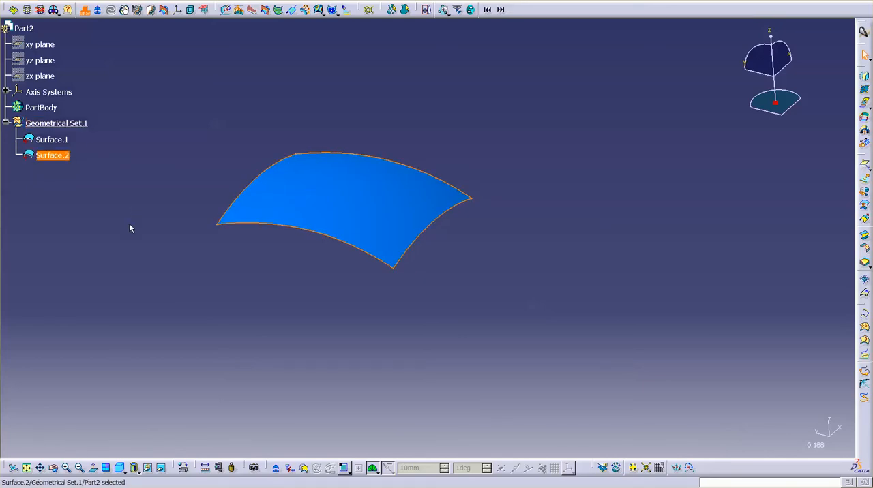
pyautogui.click(129, 236)
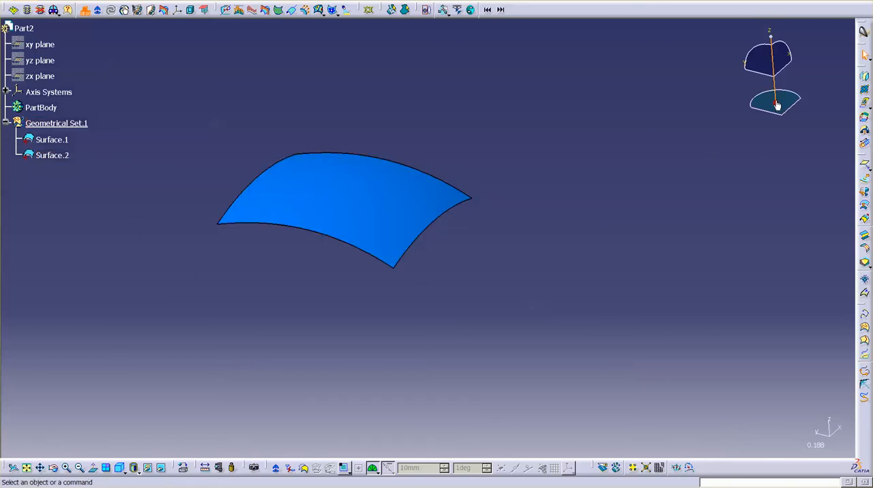
# - Move the copied surface along its V direction away from the original and tilt it using the compass, and release the compass
pyautogui.moveTo(775, 103); pyautogui.dragTo(352, 186)
pyautogui.click(69, 157)
pyautogui.click(68, 158)
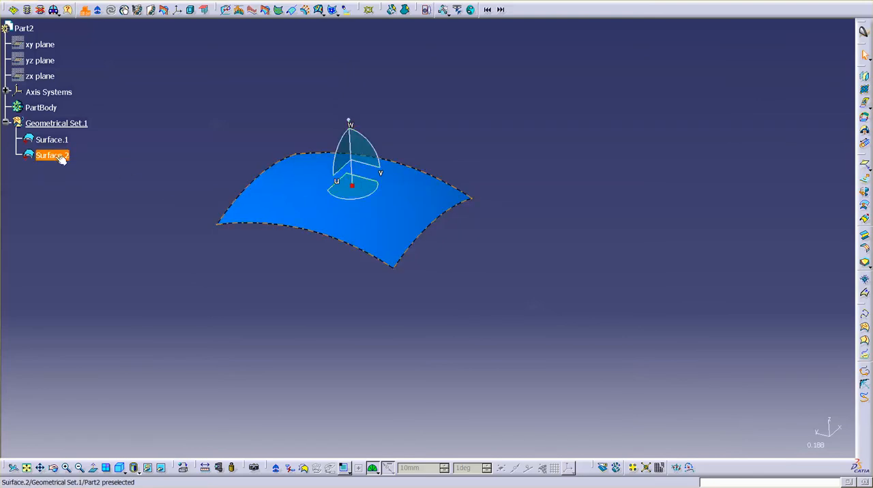
pyautogui.click(56, 156)
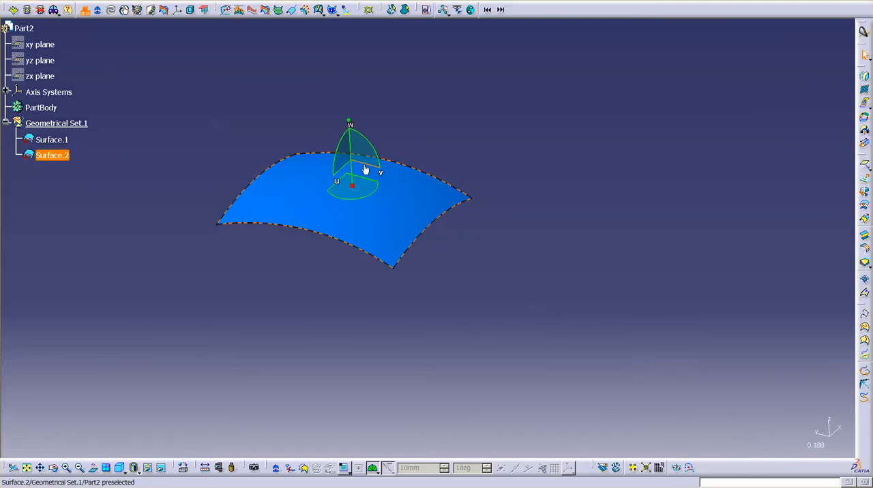
pyautogui.moveTo(371, 173); pyautogui.dragTo(659, 262)
pyautogui.moveTo(674, 232); pyautogui.dragTo(686, 253)
pyautogui.moveTo(349, 318); pyautogui.dragTo(401, 265, button='middle')
pyautogui.moveTo(641, 109); pyautogui.dragTo(635, 179)
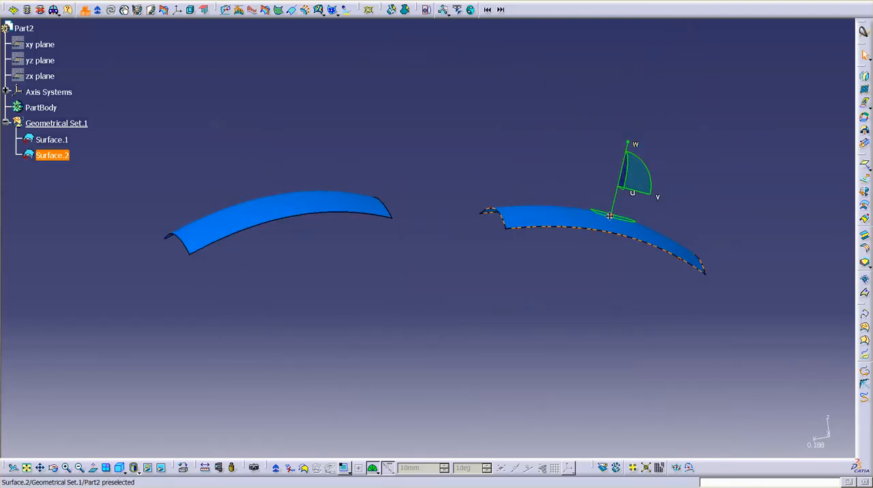
pyautogui.moveTo(612, 215); pyautogui.dragTo(810, 425)
# - Create a FreeStyle Blend Surface between the facing edges of the two curved surfaces with the Auto blend type
pyautogui.moveTo(523, 327); pyautogui.dragTo(475, 259, button='middle')
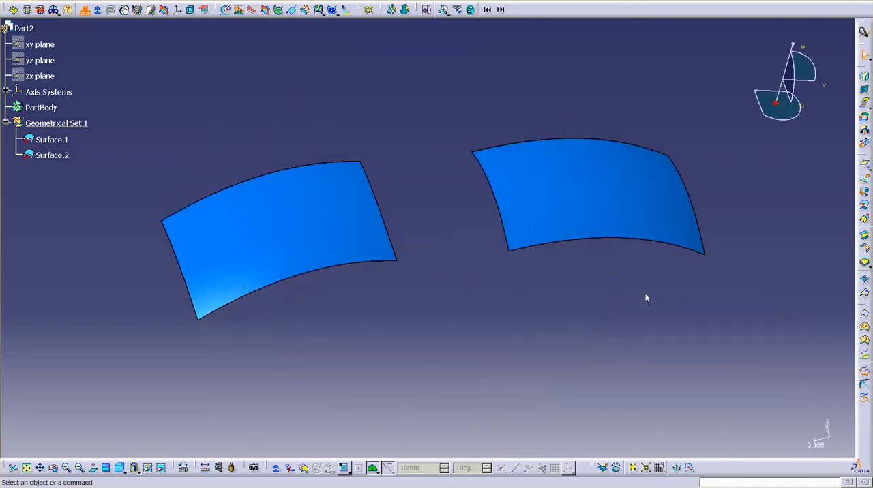
pyautogui.click(866, 236)
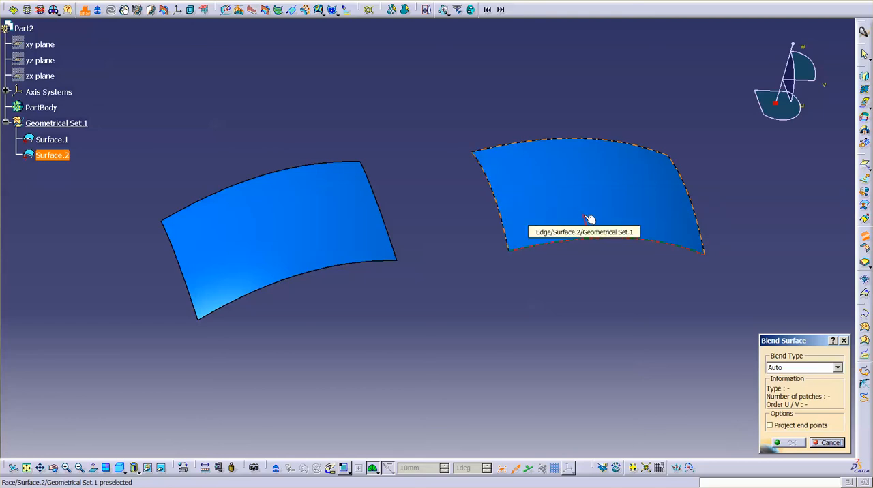
pyautogui.click(520, 195)
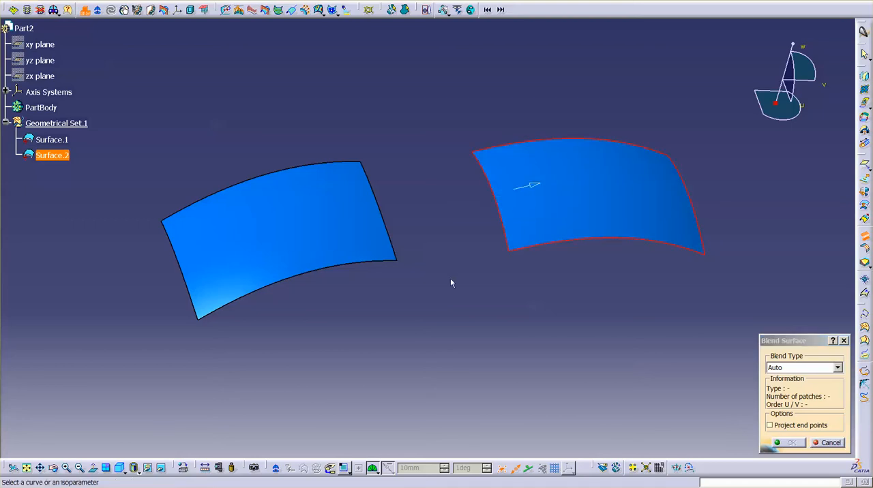
pyautogui.click(360, 210)
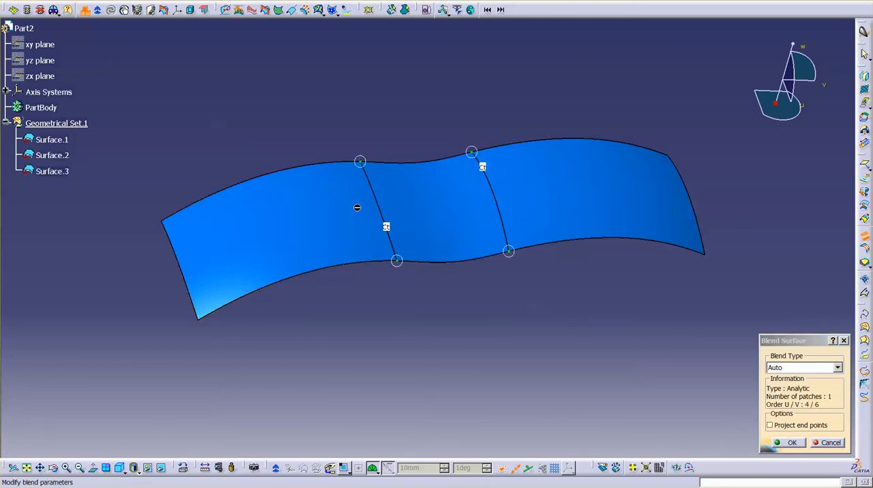
# - Slide the blend's end points inward along both support edges so the blend is narrower than the two surfaces
pyautogui.moveTo(472, 314); pyautogui.dragTo(330, 296, button='middle')
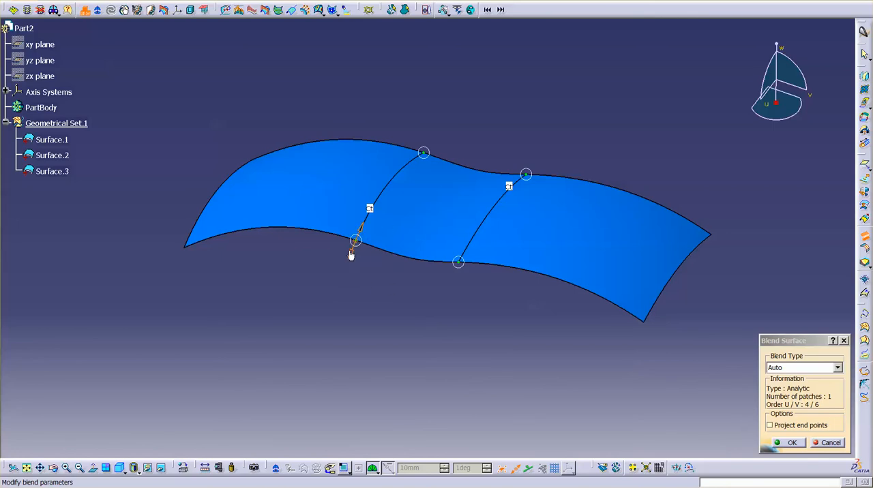
pyautogui.moveTo(349, 252); pyautogui.dragTo(404, 168)
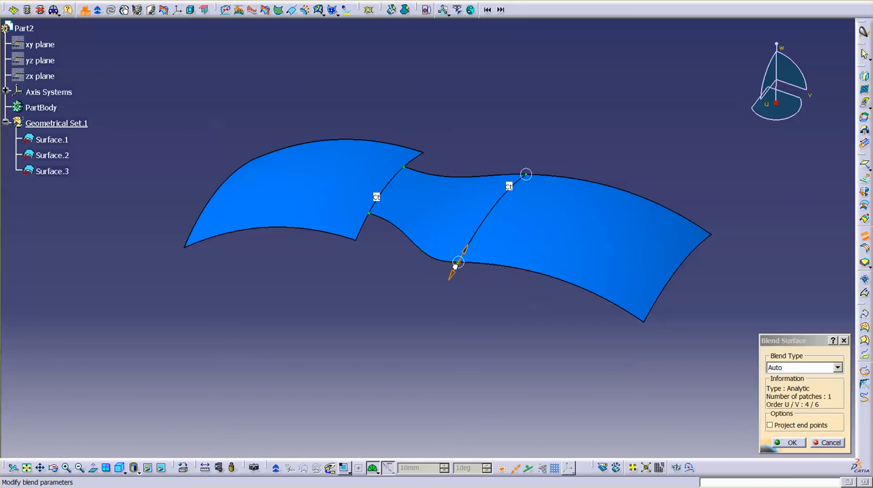
pyautogui.moveTo(457, 264); pyautogui.dragTo(468, 239)
pyautogui.moveTo(522, 179); pyautogui.dragTo(512, 192)
pyautogui.moveTo(509, 167); pyautogui.dragTo(459, 260, button='middle')
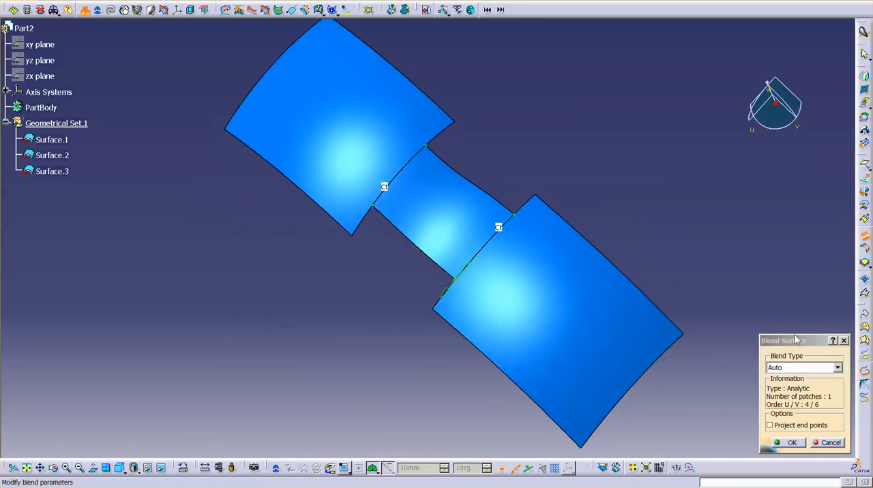
pyautogui.moveTo(798, 340); pyautogui.dragTo(573, 83)
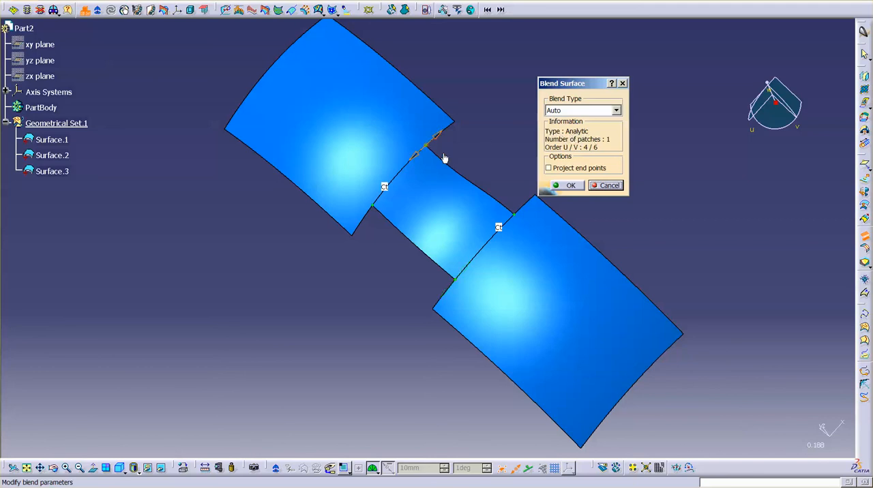
pyautogui.moveTo(445, 159); pyautogui.dragTo(406, 183, button='middle')
pyautogui.moveTo(567, 242); pyautogui.dragTo(587, 209, button='middle')
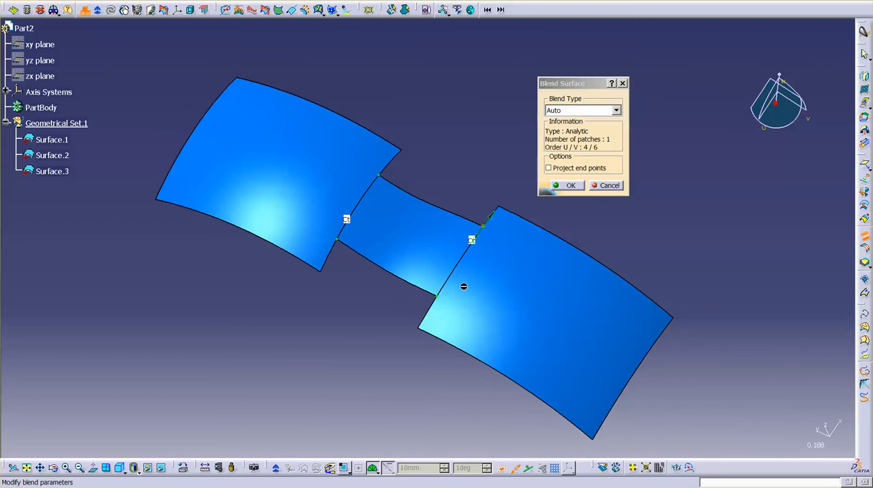
# - Try the Approximated and Analytic blend types on the blend surface and return it to Auto
pyautogui.click(596, 111)
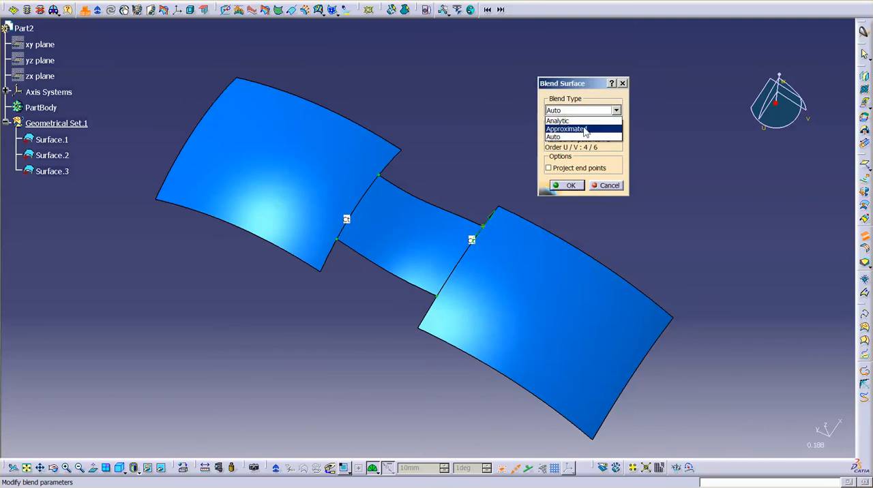
pyautogui.click(583, 130)
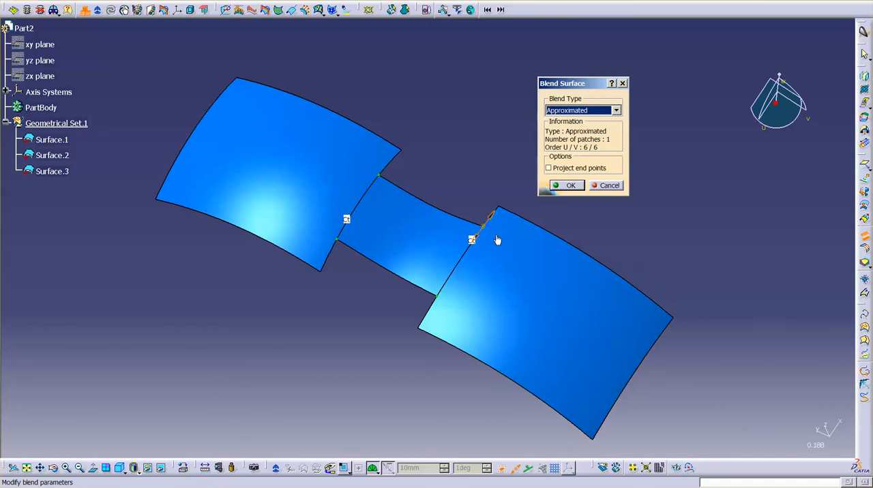
pyautogui.click(591, 111)
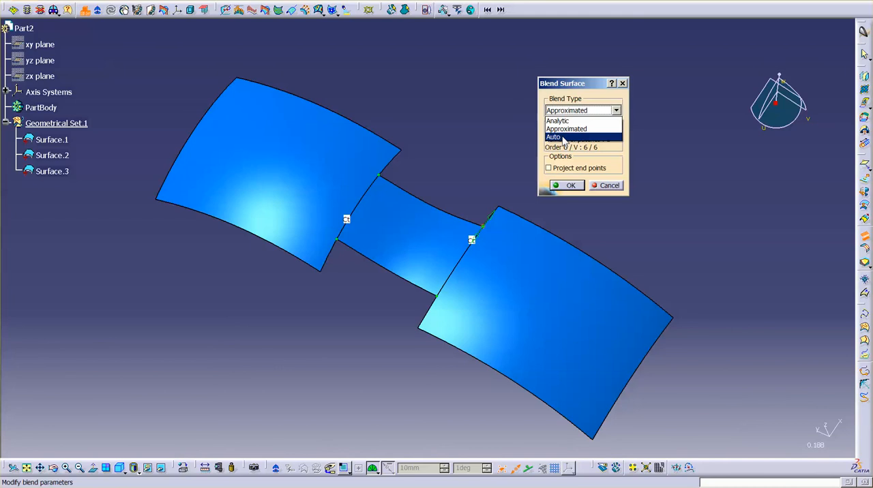
pyautogui.click(555, 137)
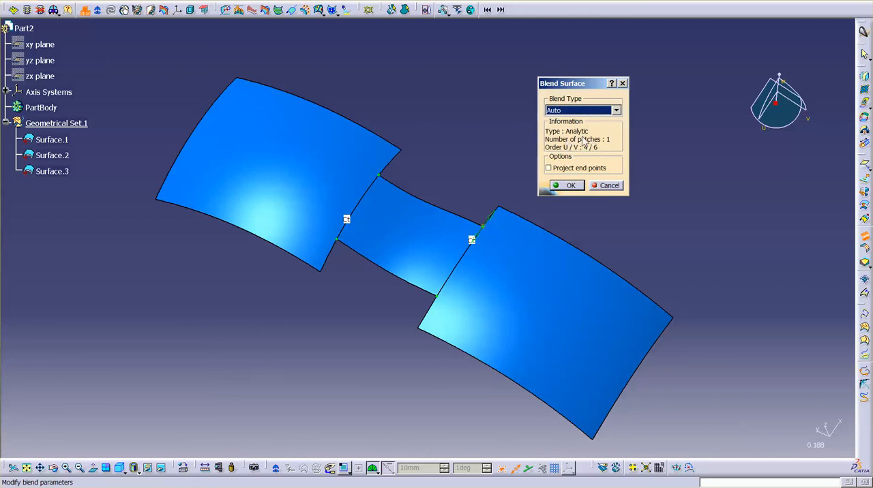
pyautogui.click(616, 111)
pyautogui.click(598, 129)
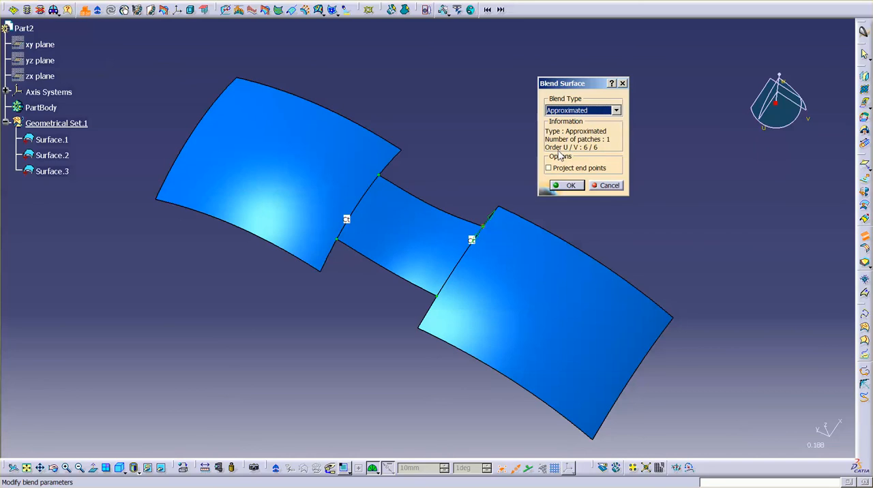
pyautogui.click(616, 111)
pyautogui.click(596, 118)
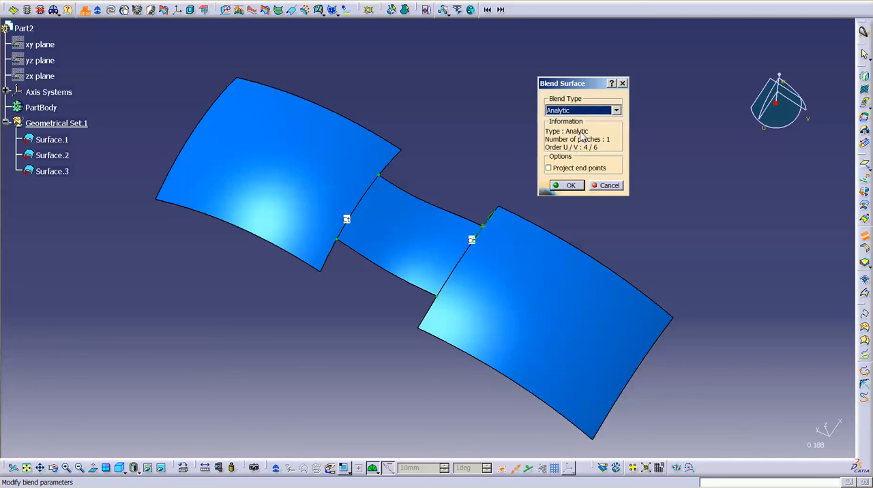
pyautogui.click(616, 110)
pyautogui.click(588, 118)
# - Enable Project end points for the blend and slide its end point on the copied surface's edge outward toward the nearby corner
pyautogui.click(554, 170)
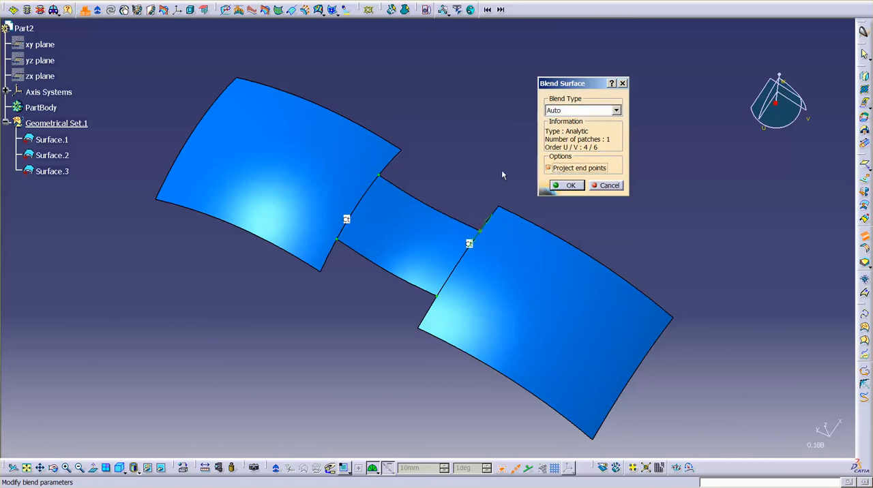
pyautogui.moveTo(456, 183); pyautogui.dragTo(447, 258, button='middle')
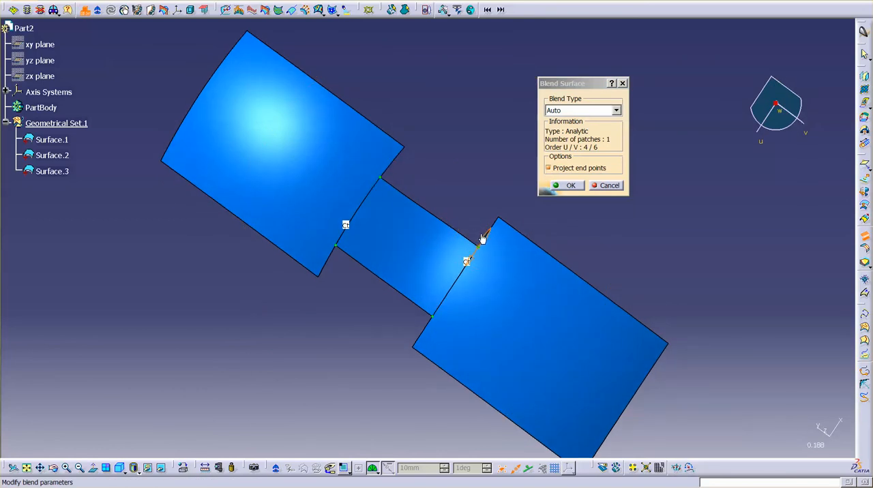
pyautogui.moveTo(482, 236); pyautogui.dragTo(495, 219)
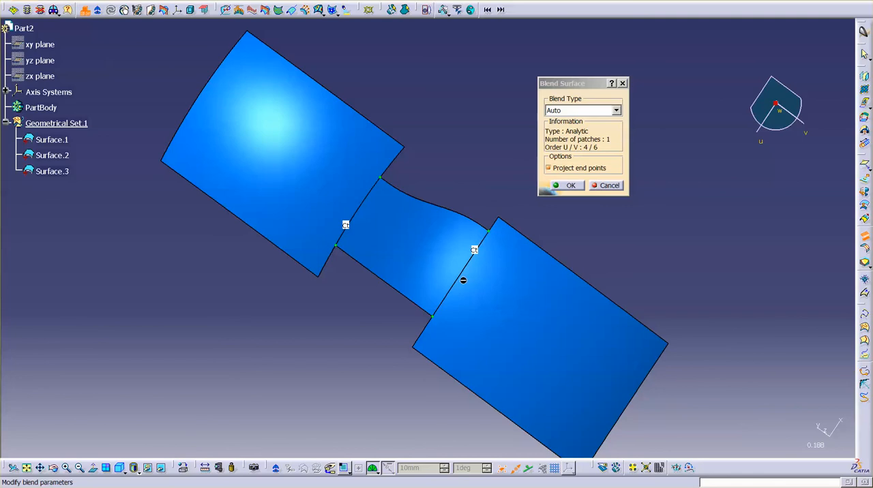
# - Turn off Project end points and slide the blend's four end points inward along both support edges, each one independently
pyautogui.moveTo(439, 317); pyautogui.dragTo(424, 334)
pyautogui.click(566, 172)
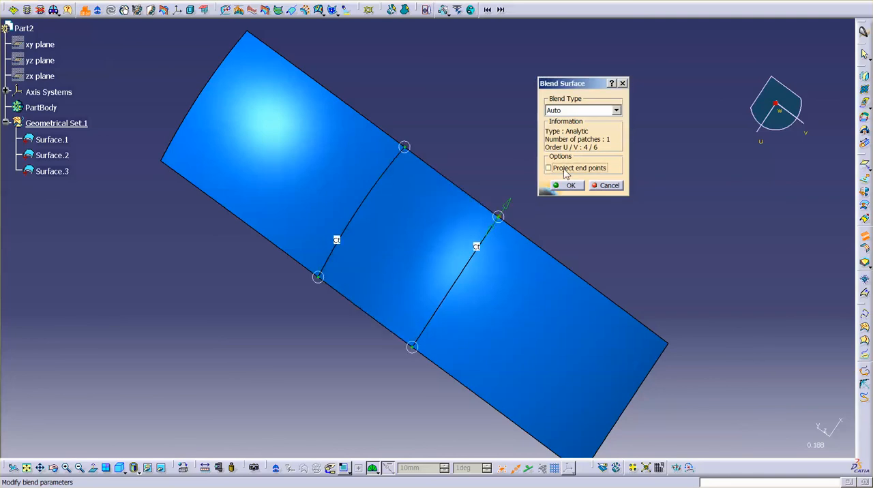
pyautogui.moveTo(498, 217); pyautogui.dragTo(476, 245)
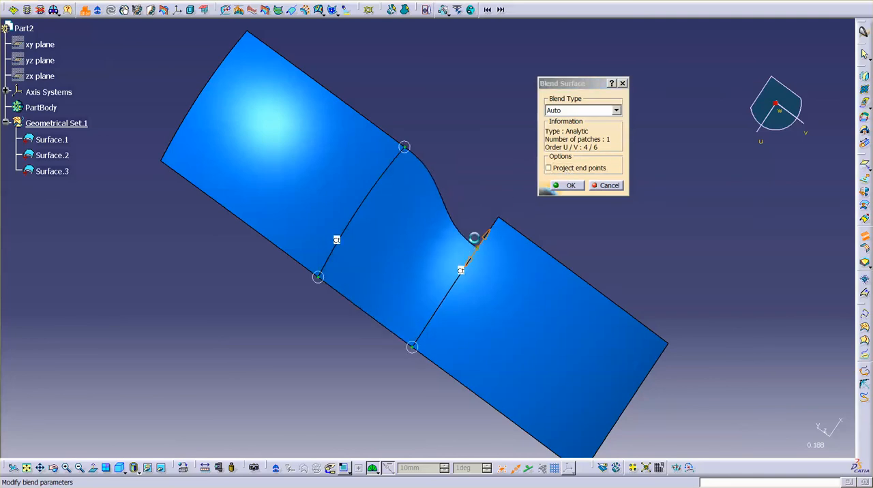
pyautogui.moveTo(404, 147); pyautogui.dragTo(389, 168)
pyautogui.moveTo(317, 276); pyautogui.dragTo(341, 239)
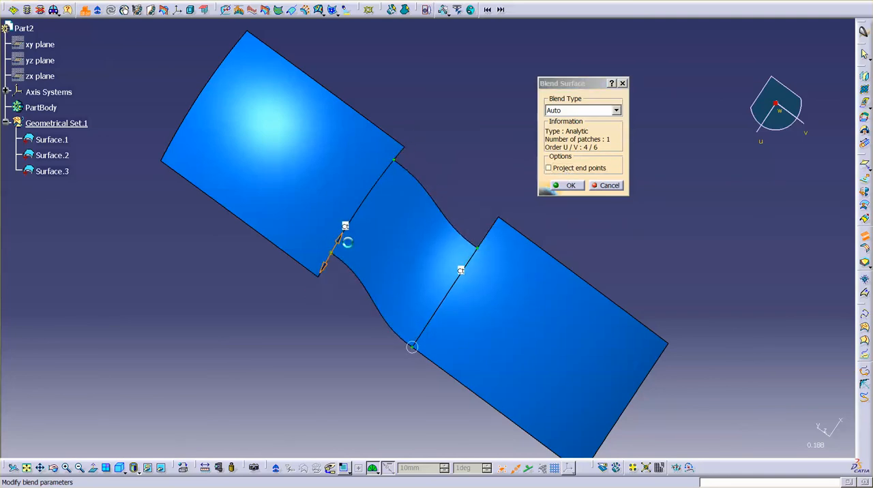
pyautogui.moveTo(411, 341); pyautogui.dragTo(435, 311)
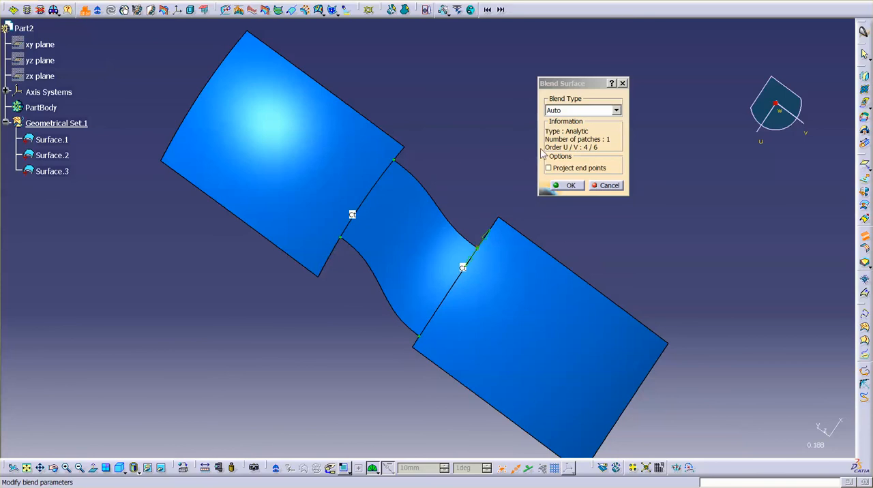
# - Re-enable Project end points for the blend surface
pyautogui.click(566, 170)
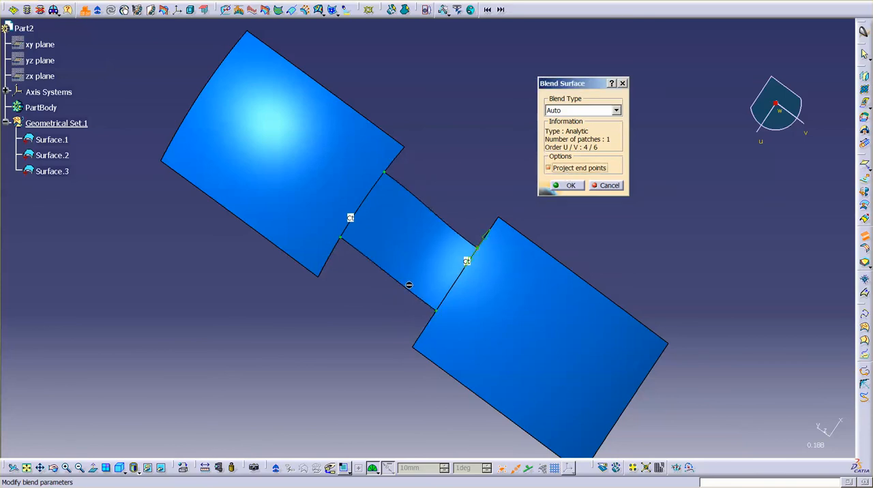
pyautogui.moveTo(347, 316); pyautogui.dragTo(349, 161, button='middle')
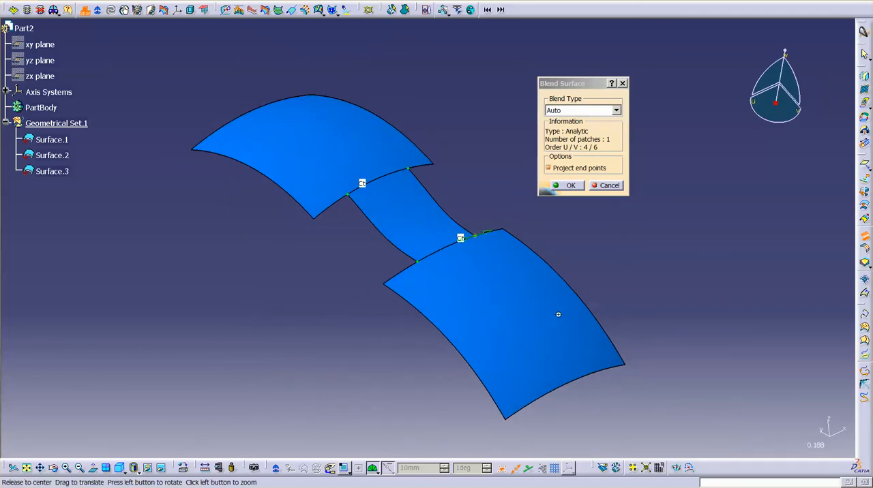
pyautogui.moveTo(559, 312); pyautogui.dragTo(541, 194, button='middle')
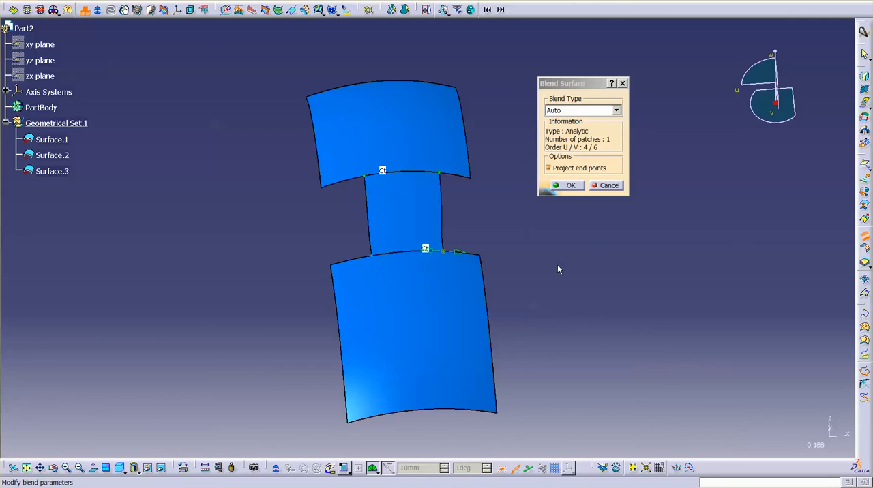
# - Try Point continuity between the blend and its support surface at both support edges
pyautogui.moveTo(546, 316); pyautogui.dragTo(540, 292, button='middle')
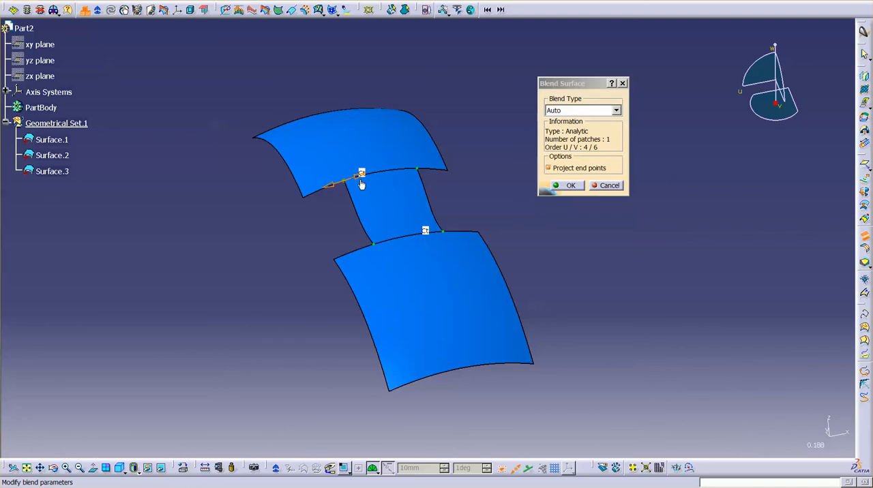
pyautogui.rightClick(425, 232)
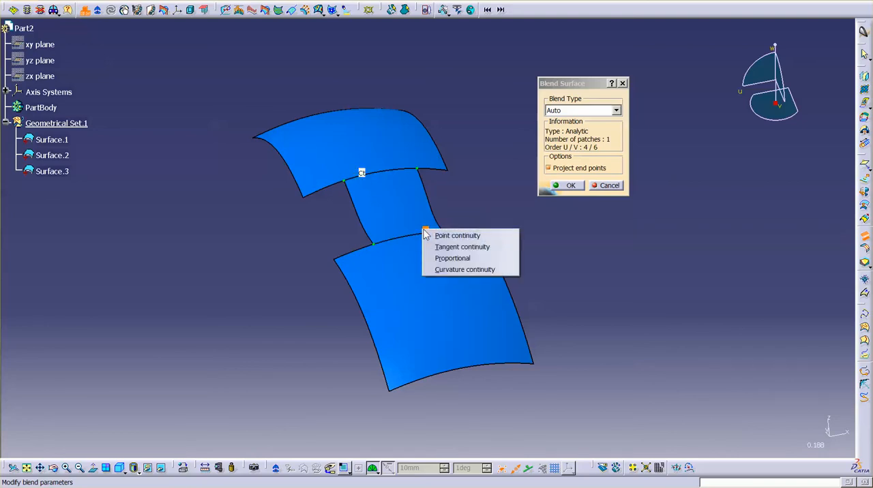
pyautogui.click(481, 236)
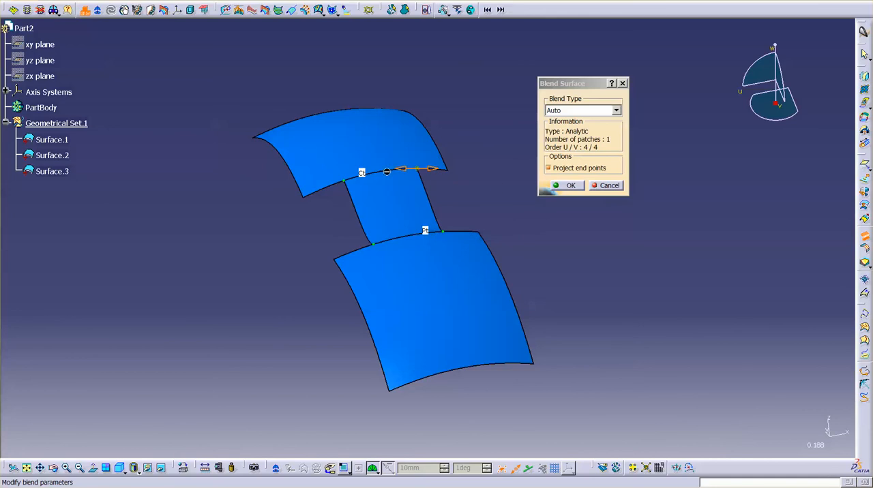
pyautogui.rightClick(361, 174)
pyautogui.click(385, 180)
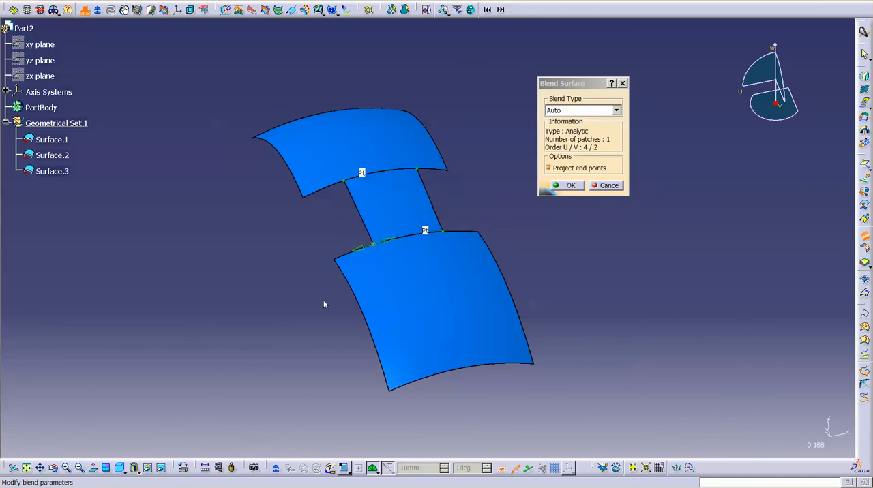
# - Try Tangent continuity at the left-hand support edge and Proportional at the right-hand one
pyautogui.moveTo(324, 304); pyautogui.dragTo(335, 257, button='middle')
pyautogui.rightClick(304, 228)
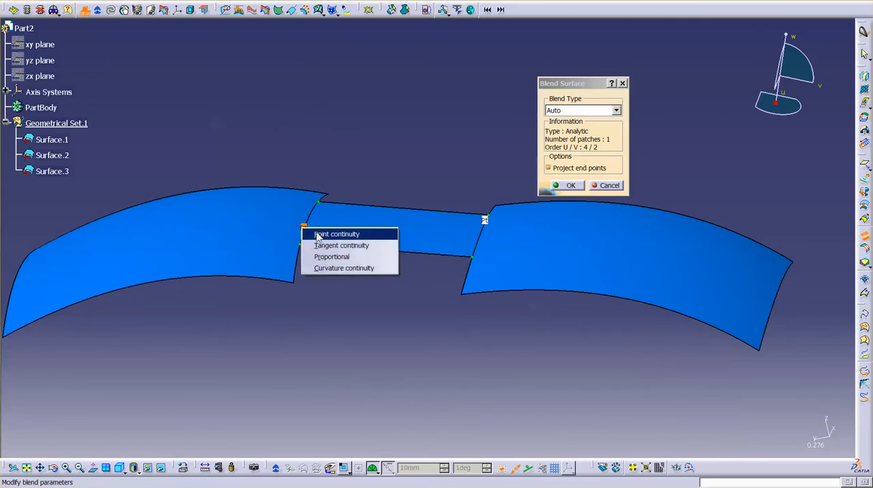
pyautogui.click(327, 246)
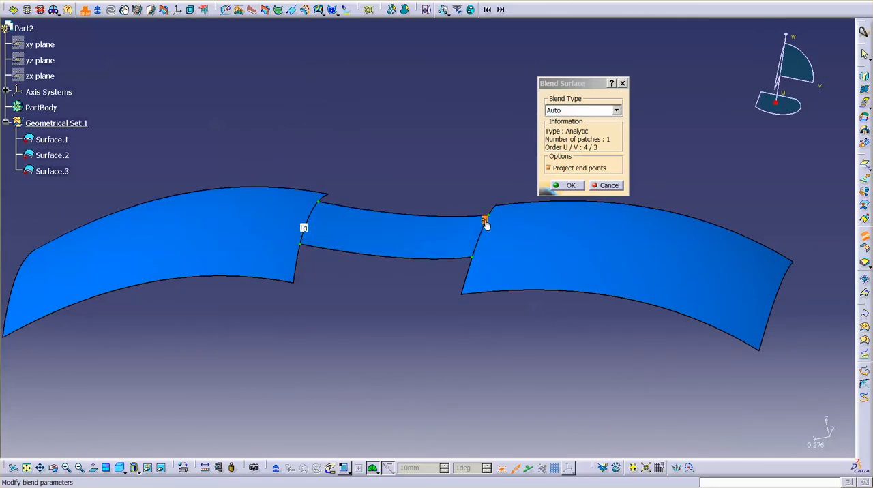
pyautogui.rightClick(486, 225)
pyautogui.click(513, 261)
# - Set both support edges of the blend to Curvature continuity
pyautogui.rightClick(487, 226)
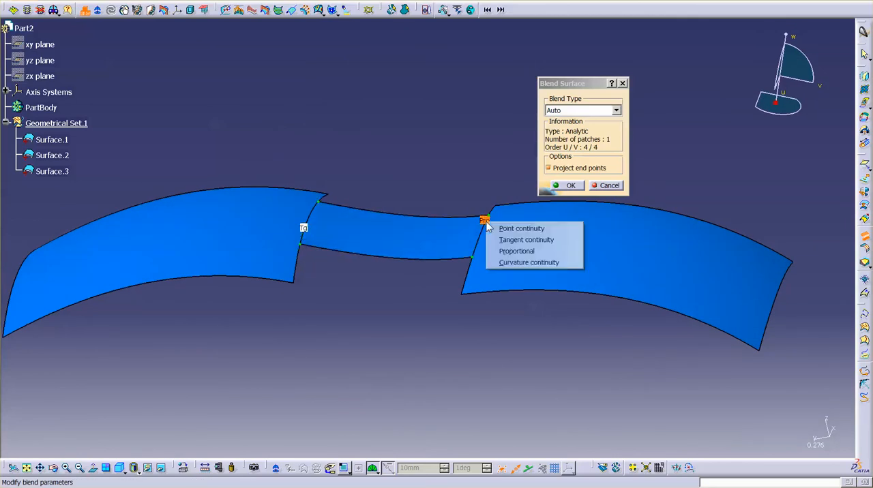
pyautogui.click(512, 262)
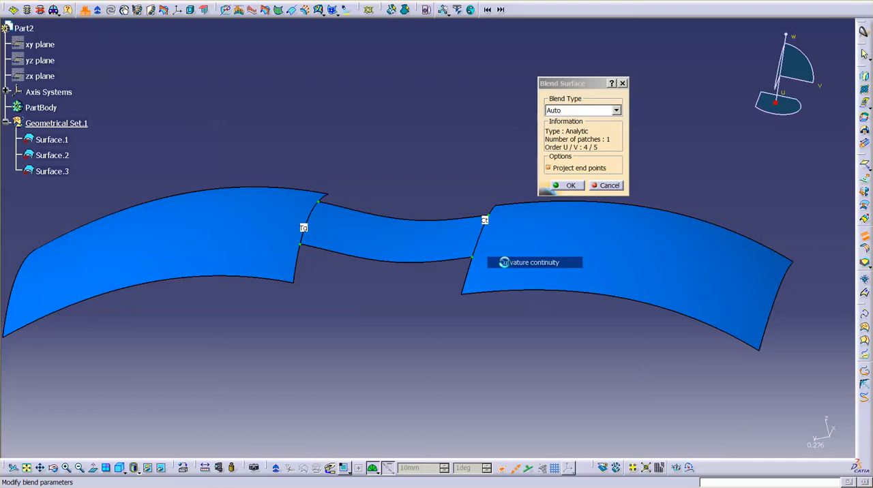
pyautogui.rightClick(307, 229)
pyautogui.click(335, 267)
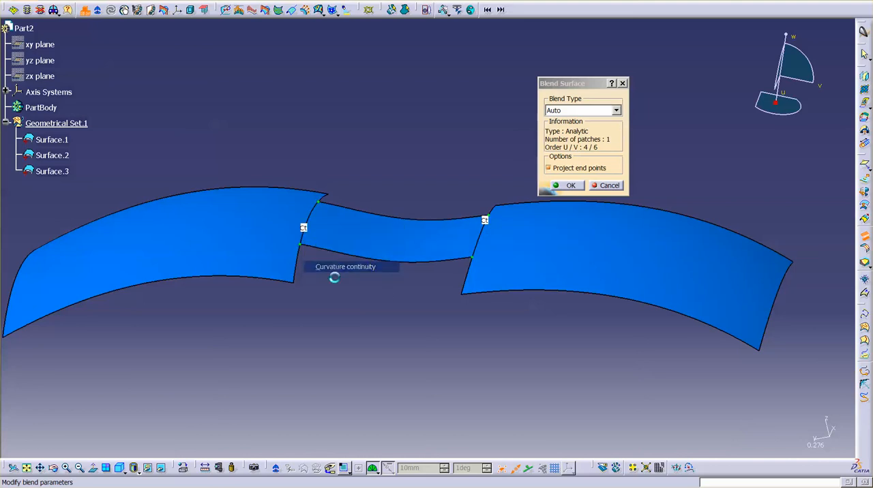
# - Display the blend's tensions and adjust the green ones to about 0.587 on the left-hand edge and 0.575 on the right-hand edge
pyautogui.moveTo(437, 343); pyautogui.dragTo(425, 315, button='middle')
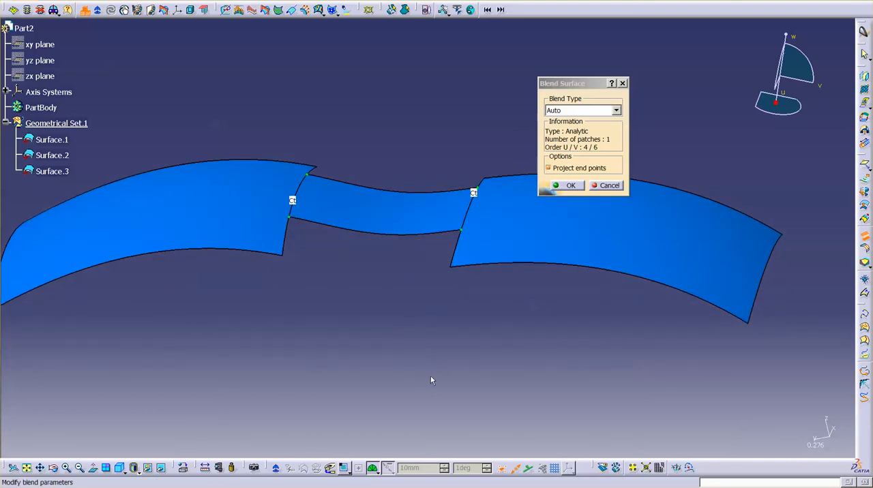
pyautogui.click(529, 469)
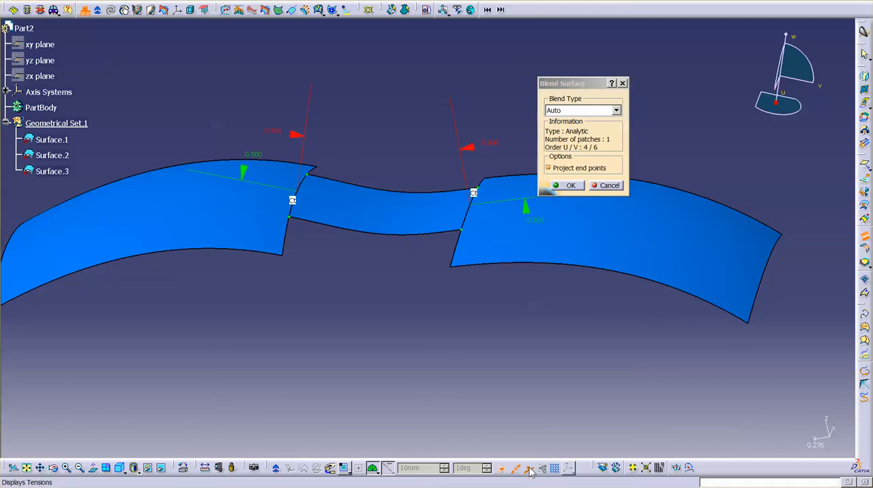
pyautogui.moveTo(539, 307); pyautogui.dragTo(431, 345, button='middle')
pyautogui.moveTo(343, 308); pyautogui.dragTo(313, 287, button='middle')
pyautogui.moveTo(244, 179)
pyautogui.mouseDown()
pyautogui.moveTo(221, 168)
pyautogui.moveTo(252, 181)
pyautogui.moveTo(232, 175)
pyautogui.mouseUp()
pyautogui.moveTo(508, 280); pyautogui.dragTo(515, 282)
pyautogui.moveTo(352, 332); pyautogui.dragTo(400, 266, button='middle')
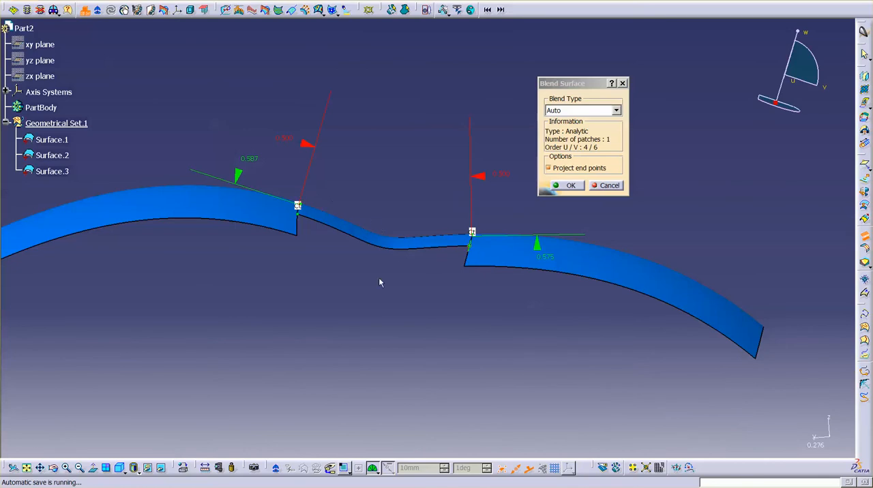
# - Adjust both tensions on the left-hand edge, bringing the green one to about 0.602, and accept the blend surface
pyautogui.moveTo(306, 145)
pyautogui.mouseDown()
pyautogui.moveTo(303, 158)
pyautogui.moveTo(311, 136)
pyautogui.moveTo(307, 150)
pyautogui.mouseUp()
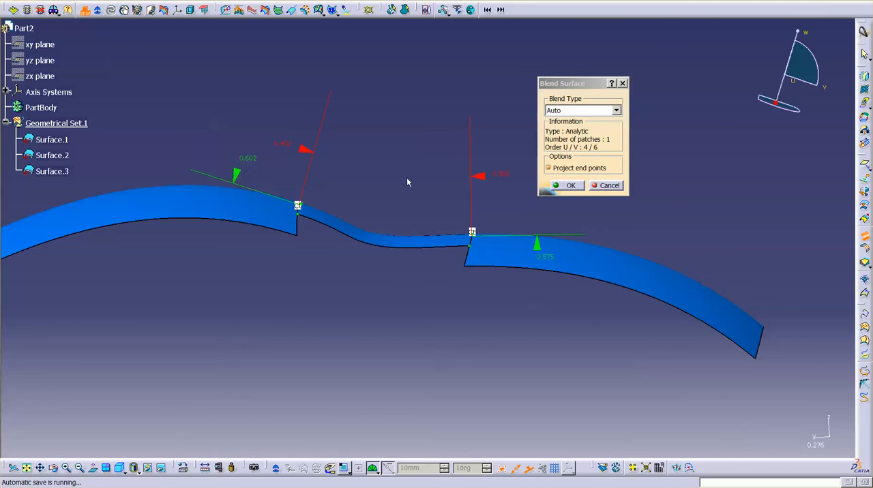
pyautogui.moveTo(407, 181); pyautogui.dragTo(471, 210, button='middle')
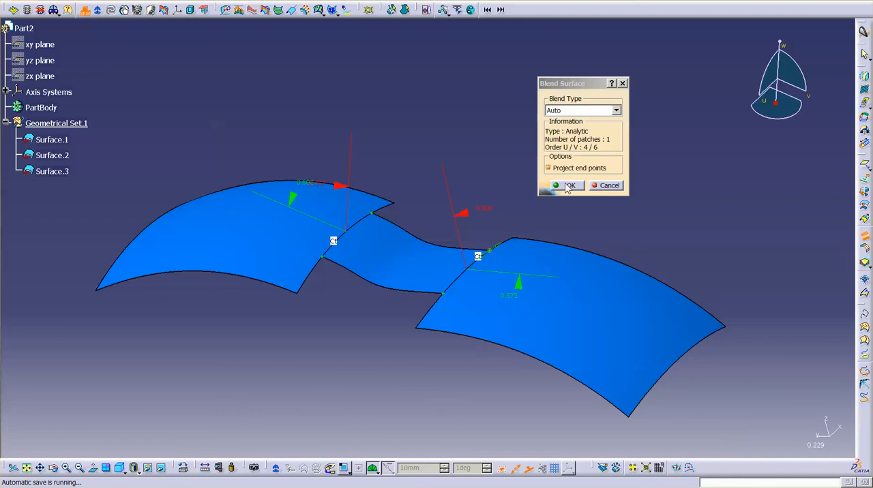
pyautogui.click(569, 187)
# - Try to reopen the finished blend, Surface.3, for editing from the specification tree
pyautogui.click(59, 172)
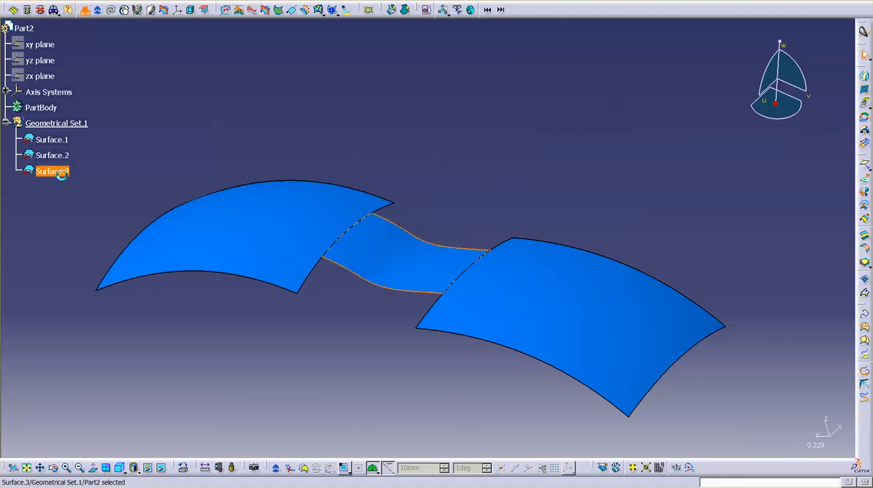
pyautogui.click(68, 170)
pyautogui.click(68, 172)
pyautogui.click(448, 148)
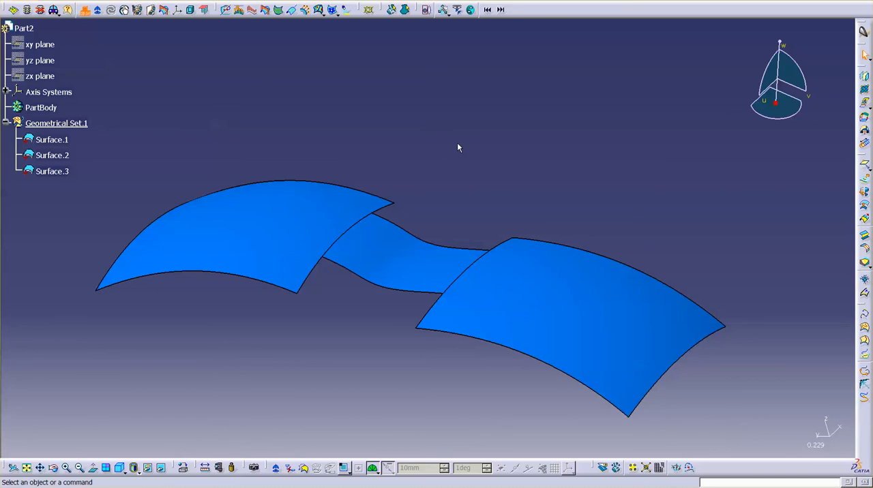
# - Examine the blend surface's control point mesh with Control Points and leave the command without deforming the surface
pyautogui.click(864, 90)
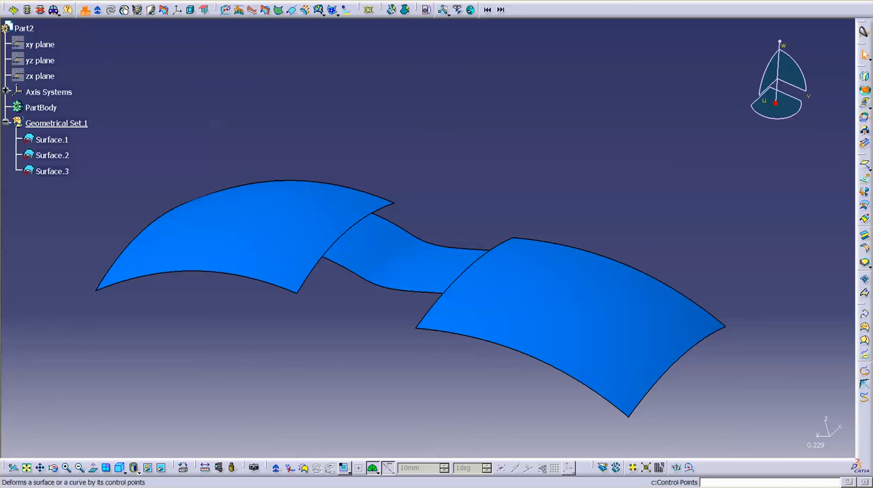
pyautogui.click(401, 251)
pyautogui.moveTo(463, 203); pyautogui.dragTo(479, 172, button='middle')
pyautogui.click(822, 443)
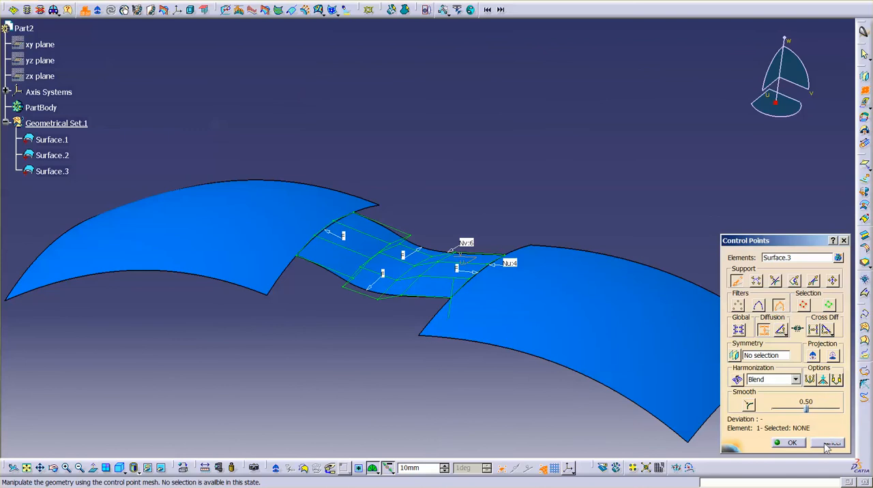
pyautogui.moveTo(452, 179); pyautogui.dragTo(498, 169, button='middle')
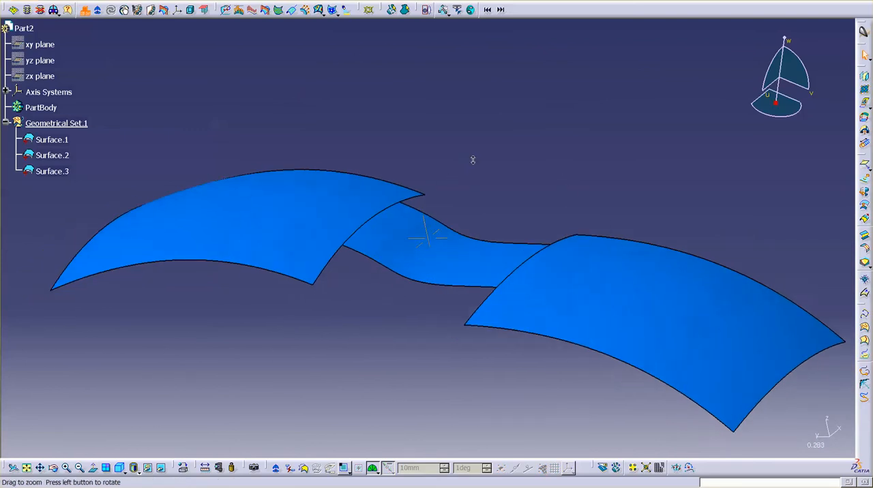